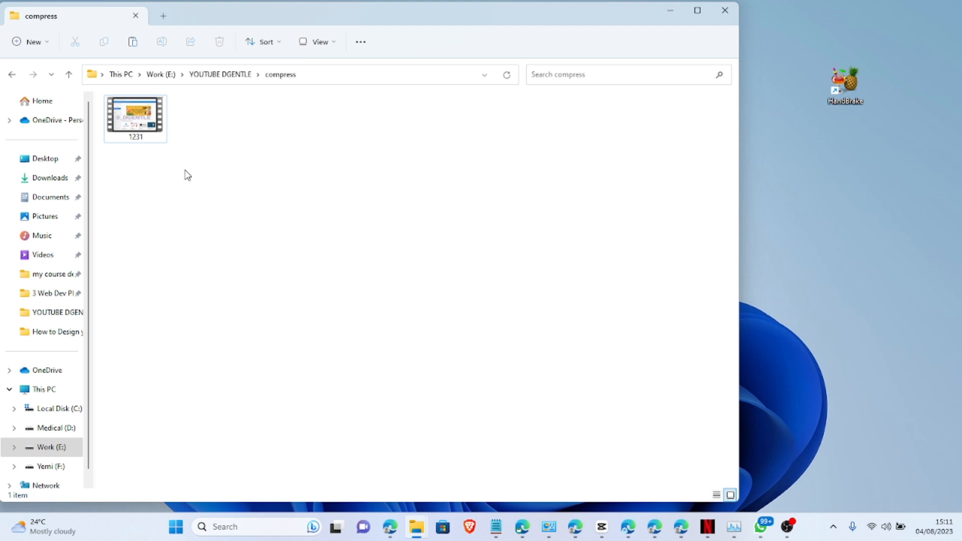
# - Launch HandBrake, load the 1231 video from the compress folder as the source, and maximize the window
pyautogui.moveTo(159, 139)
pyautogui.click(856, 95)
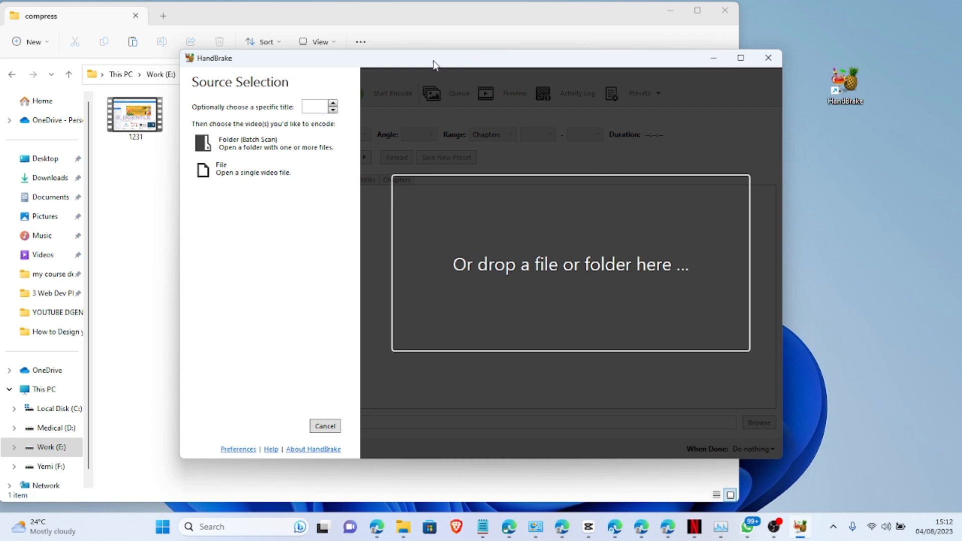
pyautogui.moveTo(432, 62); pyautogui.dragTo(542, 58)
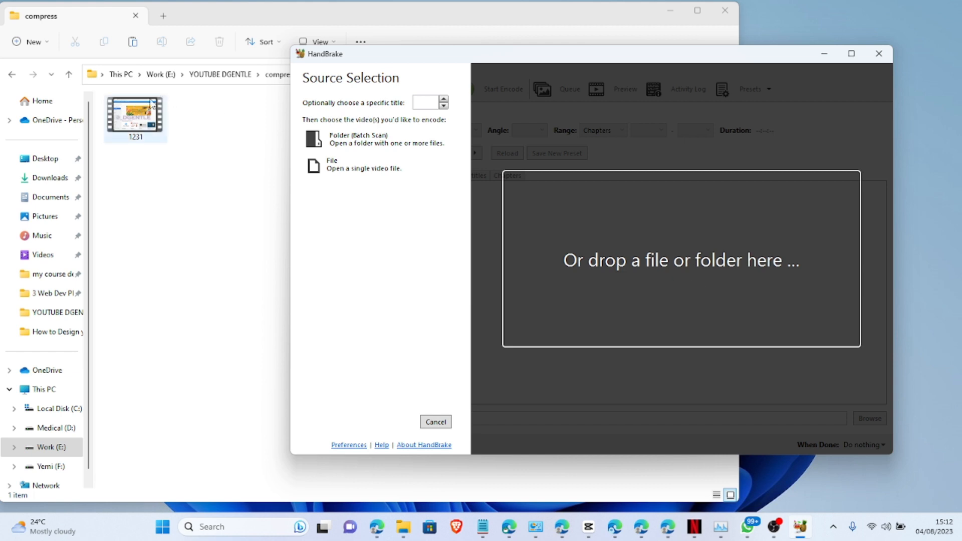
pyautogui.moveTo(140, 119); pyautogui.dragTo(618, 222)
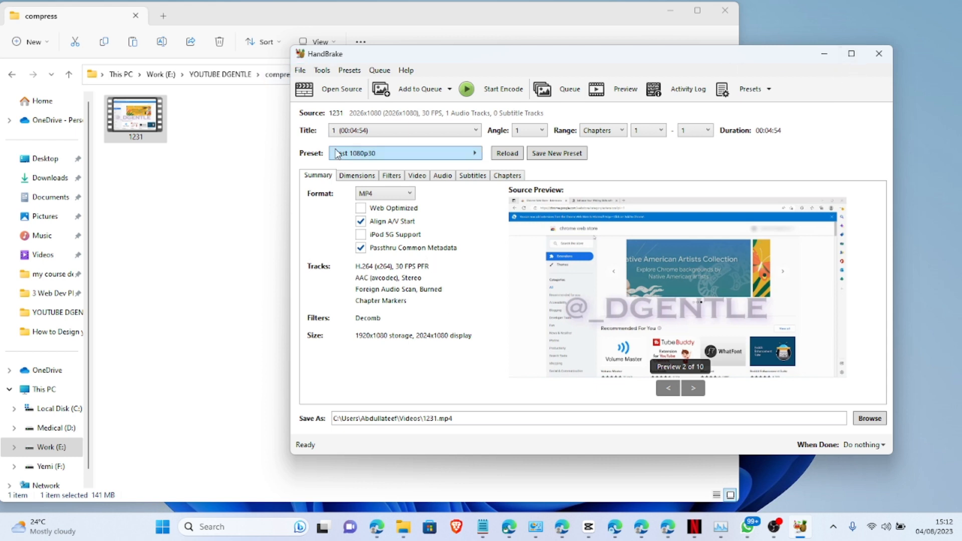
pyautogui.click(852, 54)
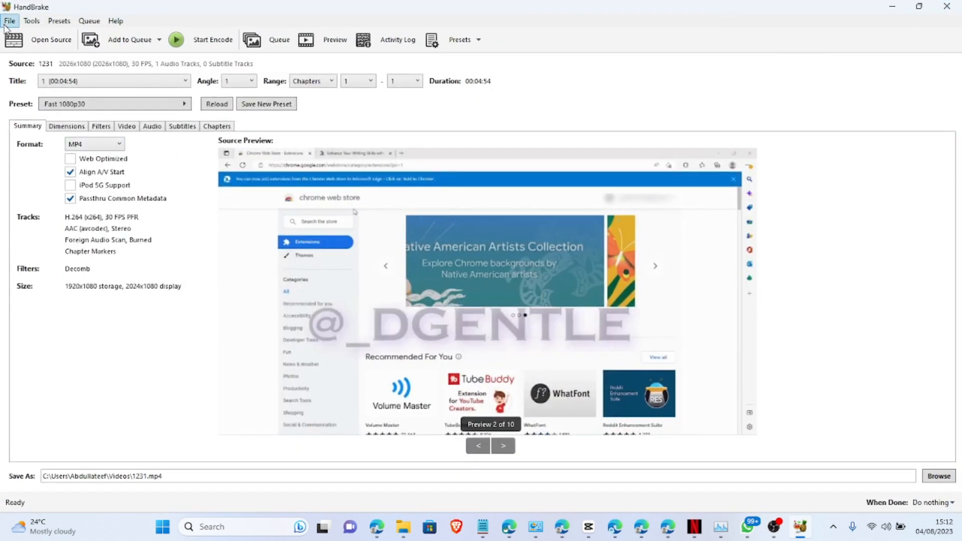
pyautogui.click(9, 22)
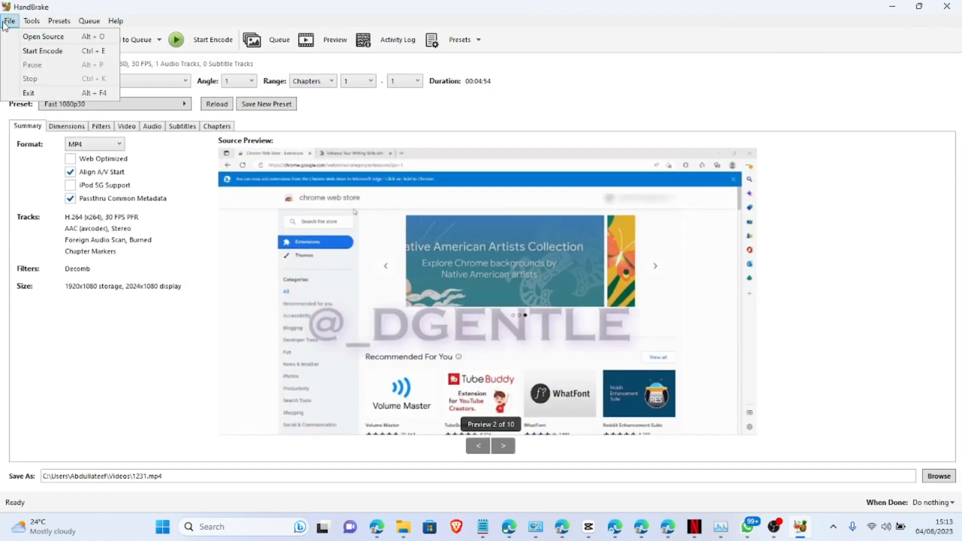
pyautogui.click(11, 22)
pyautogui.click(24, 24)
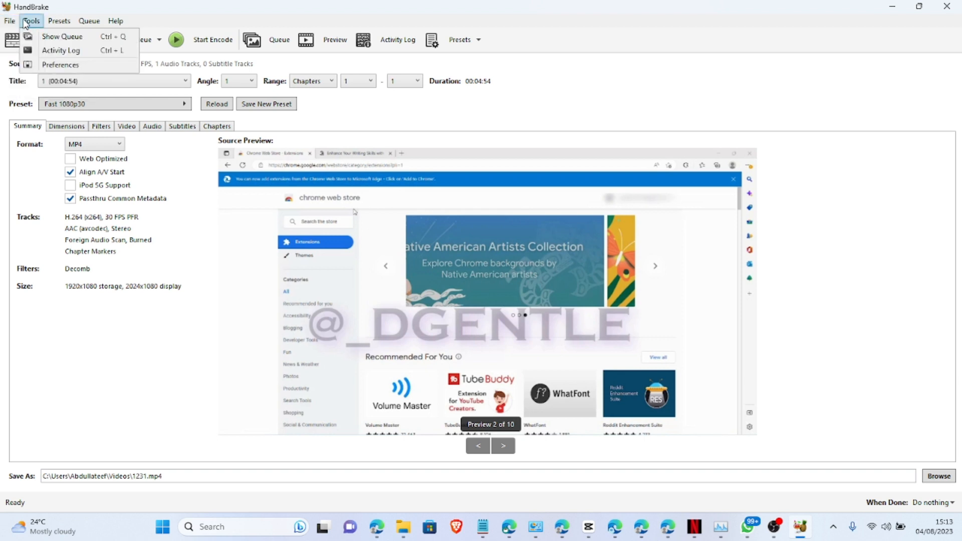
pyautogui.click(62, 23)
pyautogui.click(62, 23)
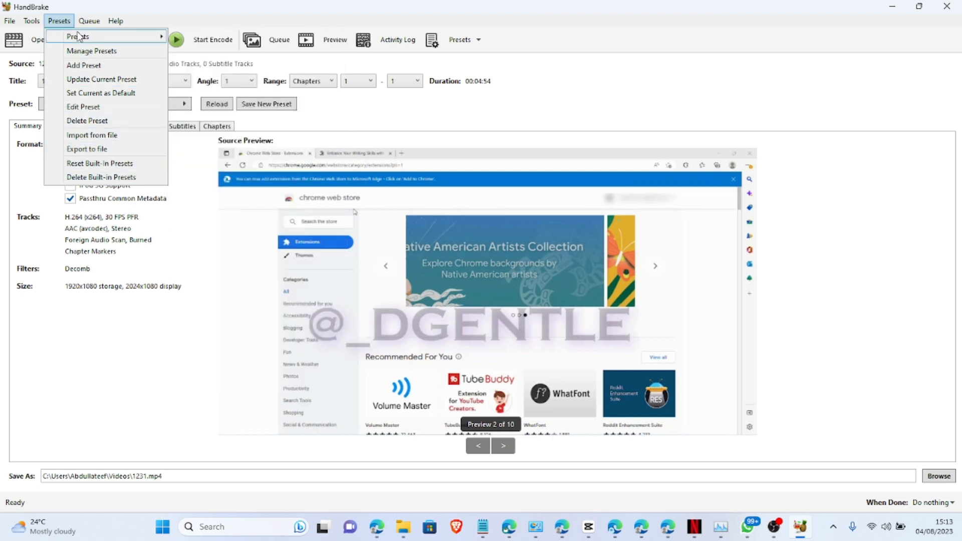
pyautogui.moveTo(90, 23)
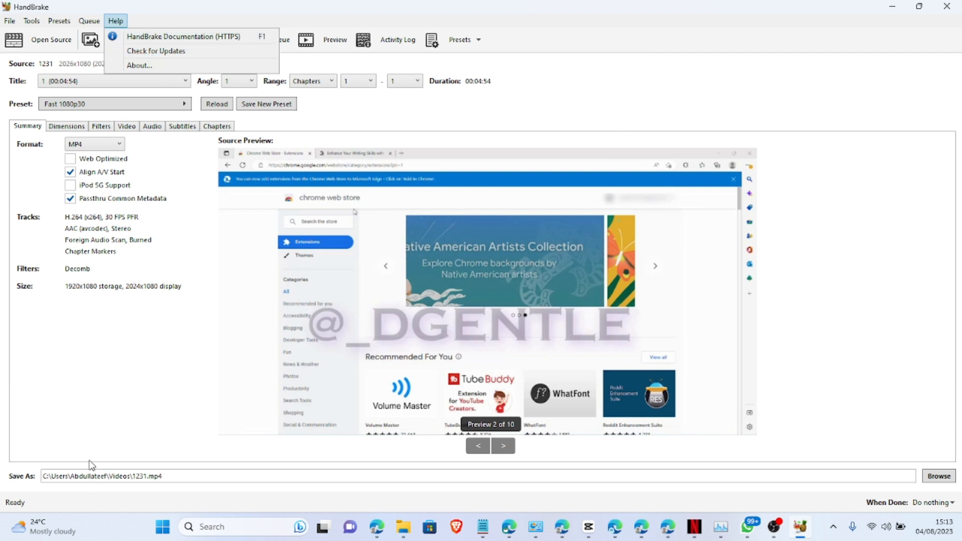
pyautogui.click(89, 436)
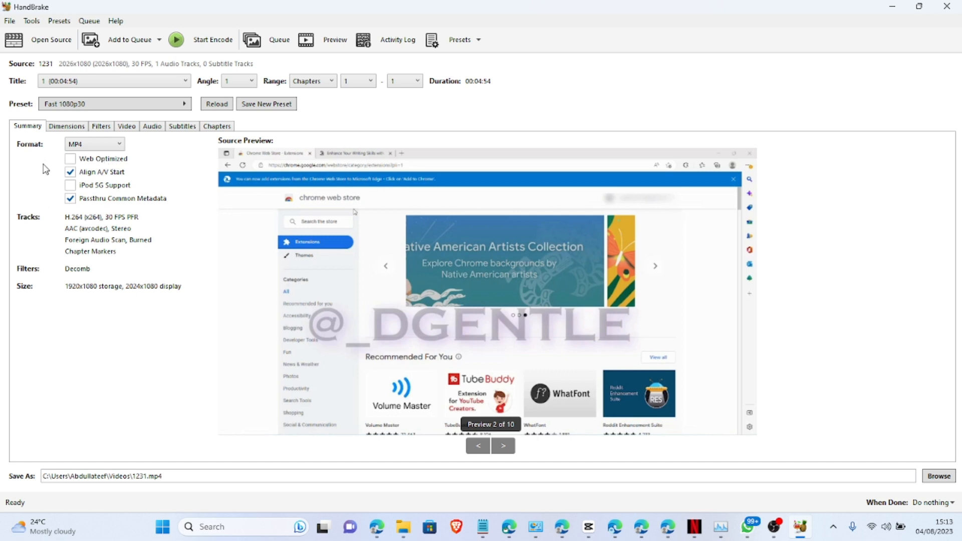
# - Review the loaded video's dimensions, filters, video, audio, subtitles and chapters settings, ending back at the summary
pyautogui.click(65, 129)
pyautogui.click(105, 129)
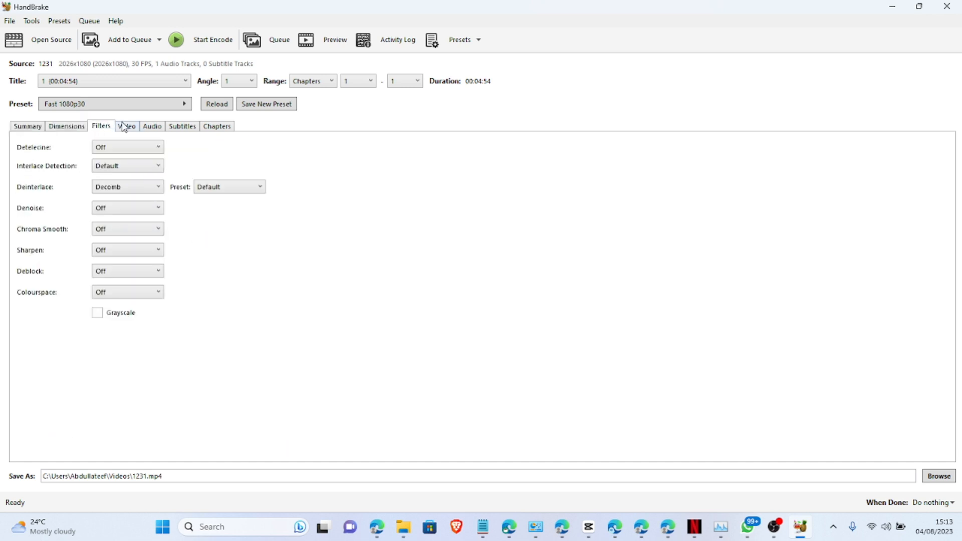
pyautogui.click(127, 127)
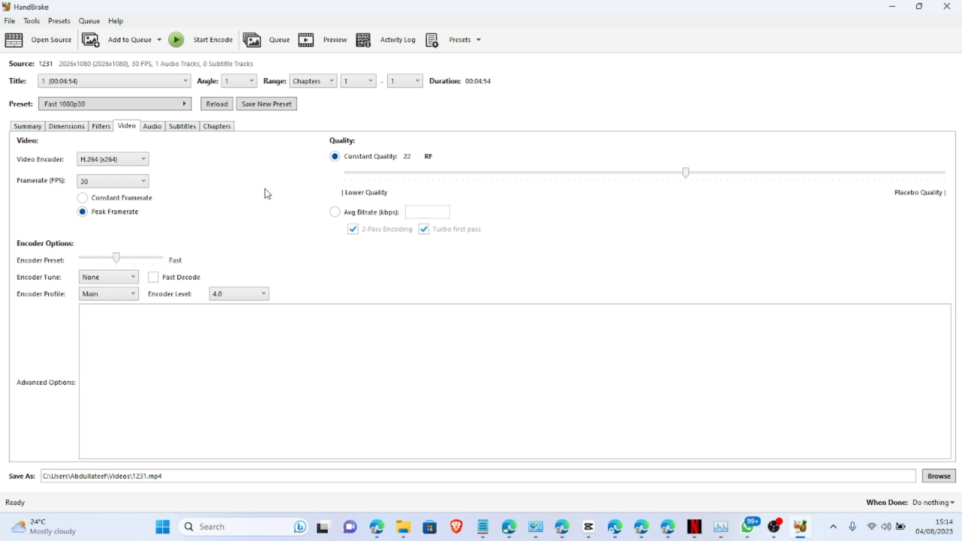
pyautogui.click(152, 128)
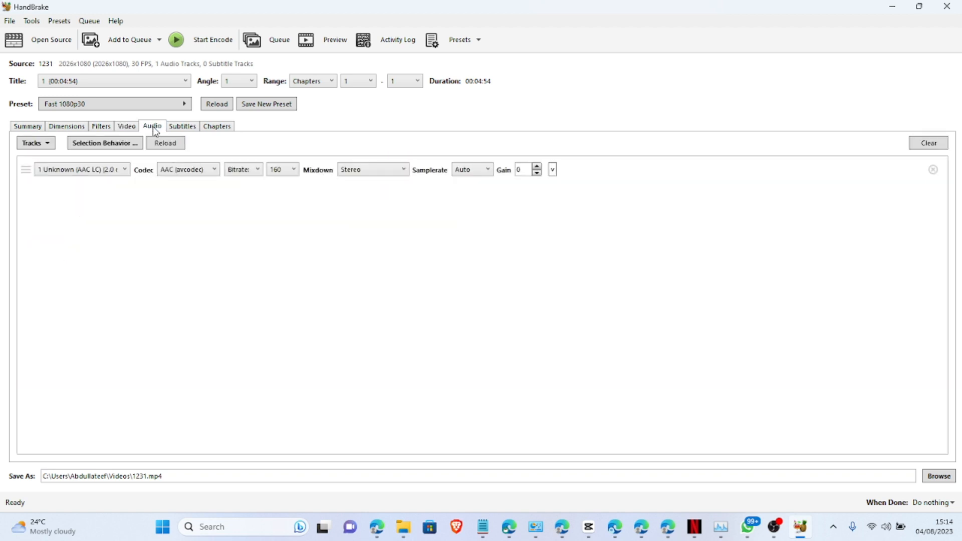
pyautogui.click(180, 130)
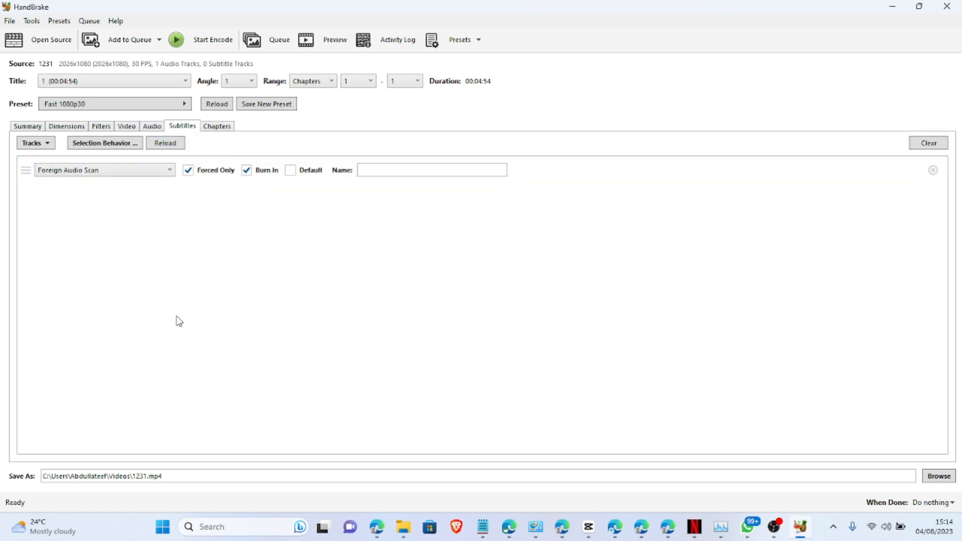
pyautogui.click(209, 131)
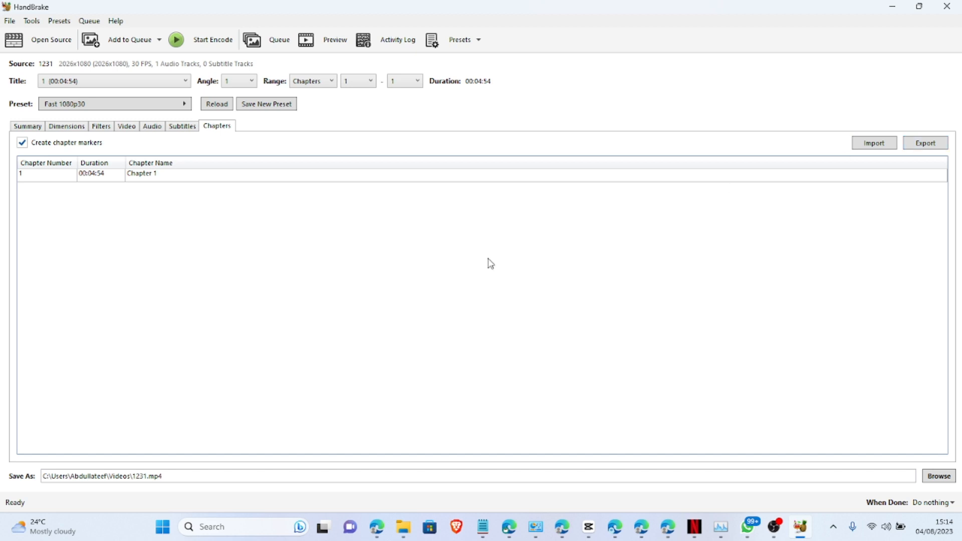
pyautogui.click(28, 130)
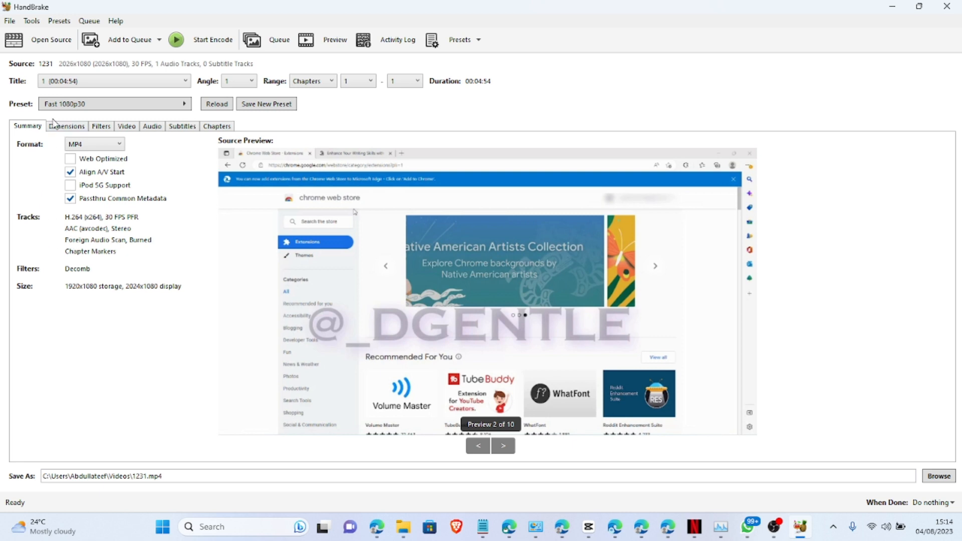
# - Apply the Fast 720p30 preset and enable Web Optimized for the MP4 output
pyautogui.click(84, 105)
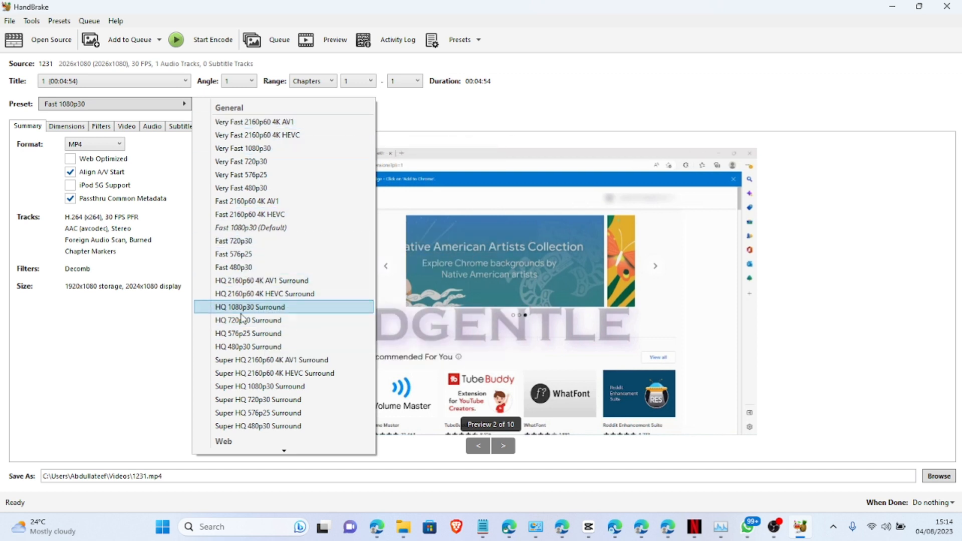
pyautogui.click(257, 241)
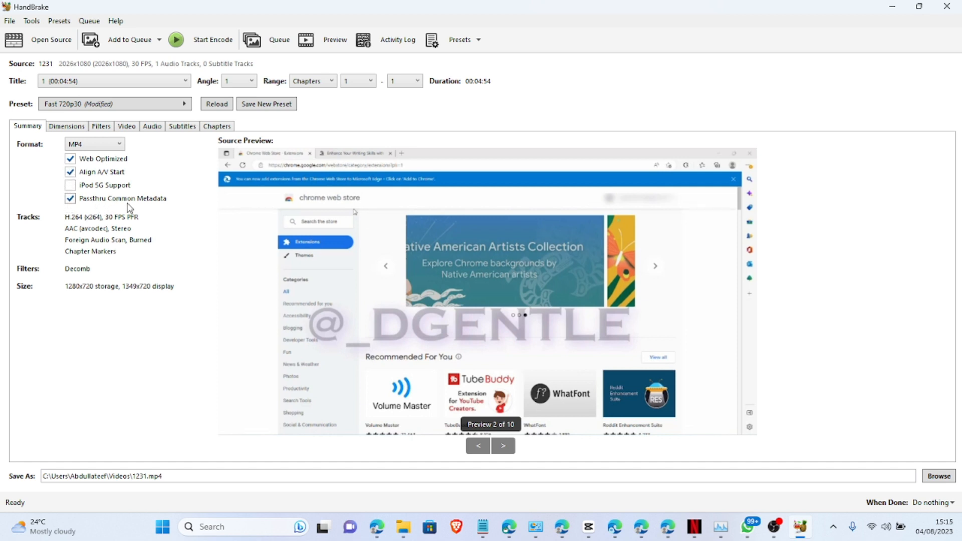
# - Review the preset's dimensions, filters and audio, and set the output video's framerate mode to Constant Framerate
pyautogui.click(67, 127)
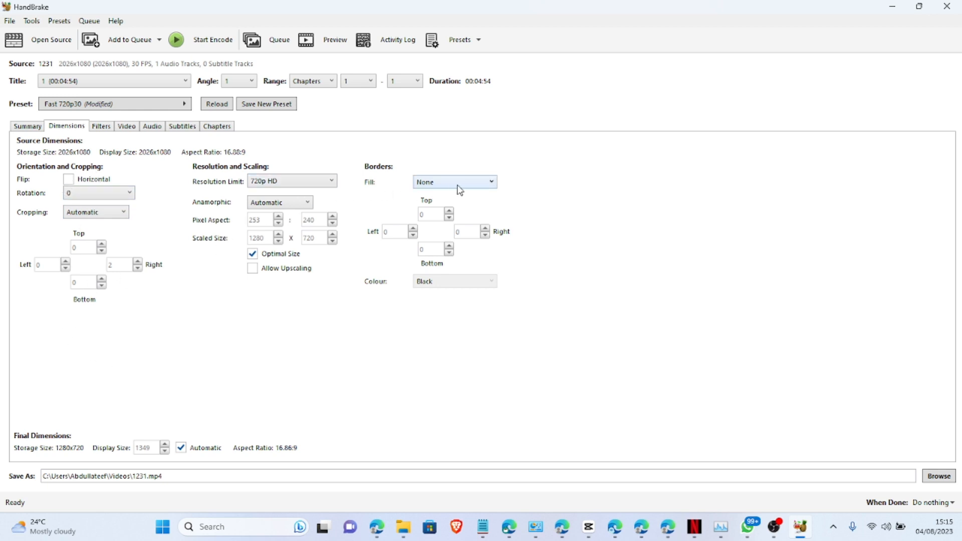
pyautogui.click(107, 129)
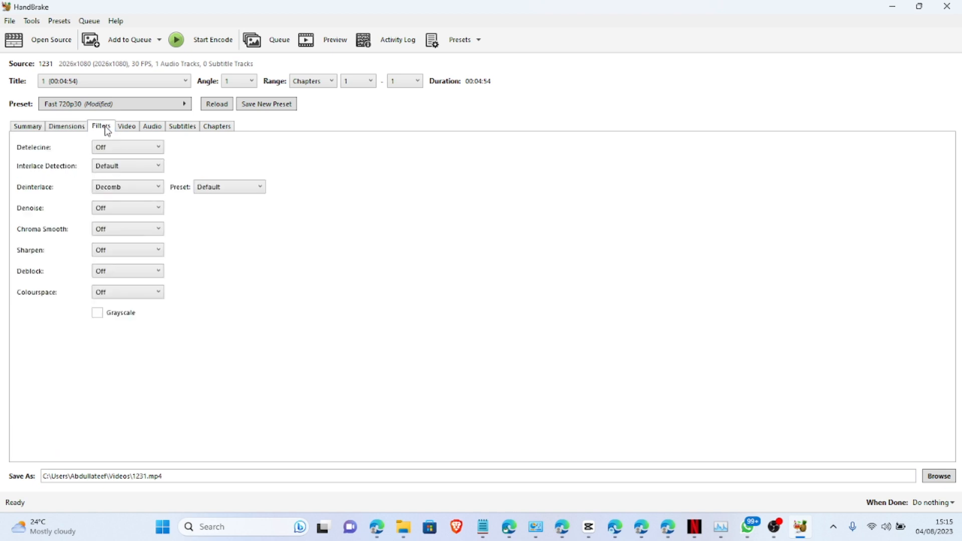
pyautogui.click(127, 128)
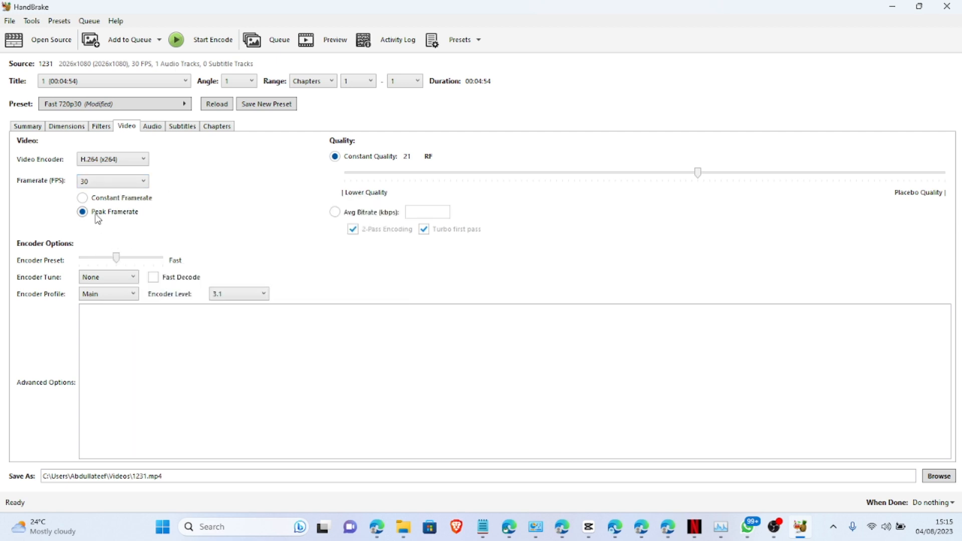
pyautogui.click(83, 198)
pyautogui.click(155, 129)
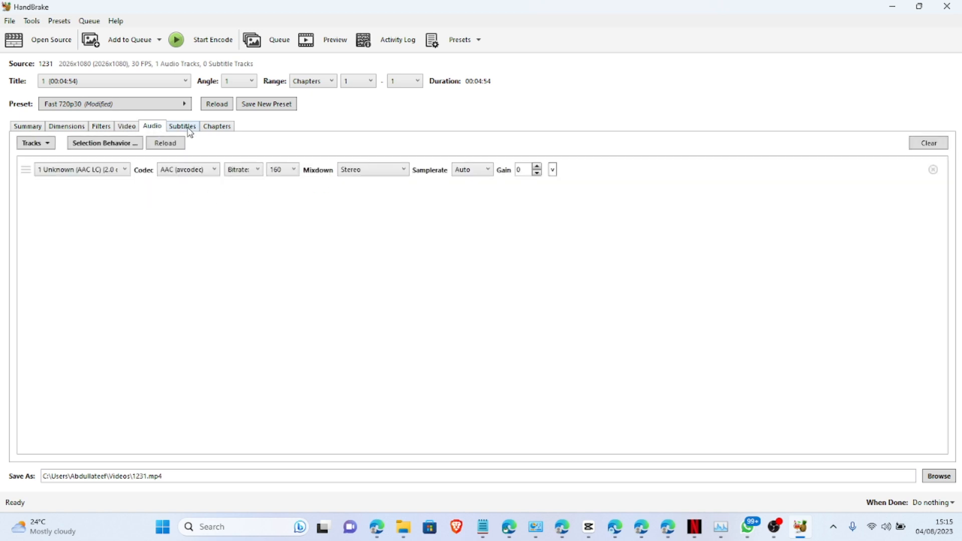
pyautogui.click(31, 127)
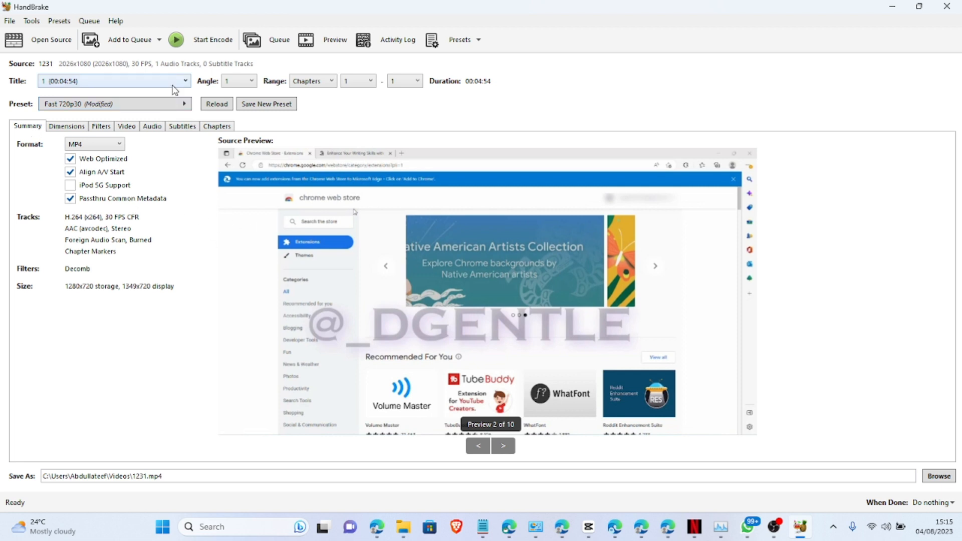
# - Start encoding the 1231 video and view the available When Done actions without choosing one
pyautogui.click(203, 45)
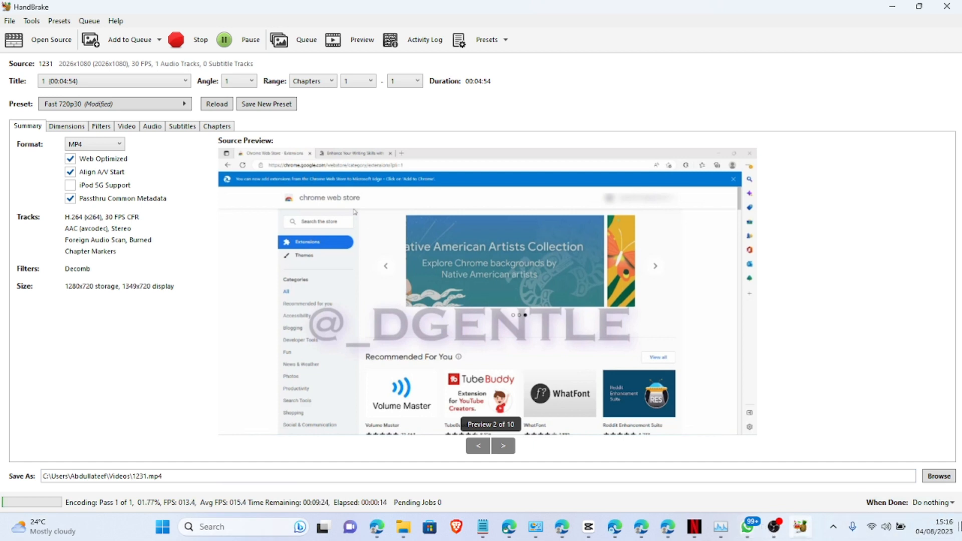
pyautogui.click(952, 503)
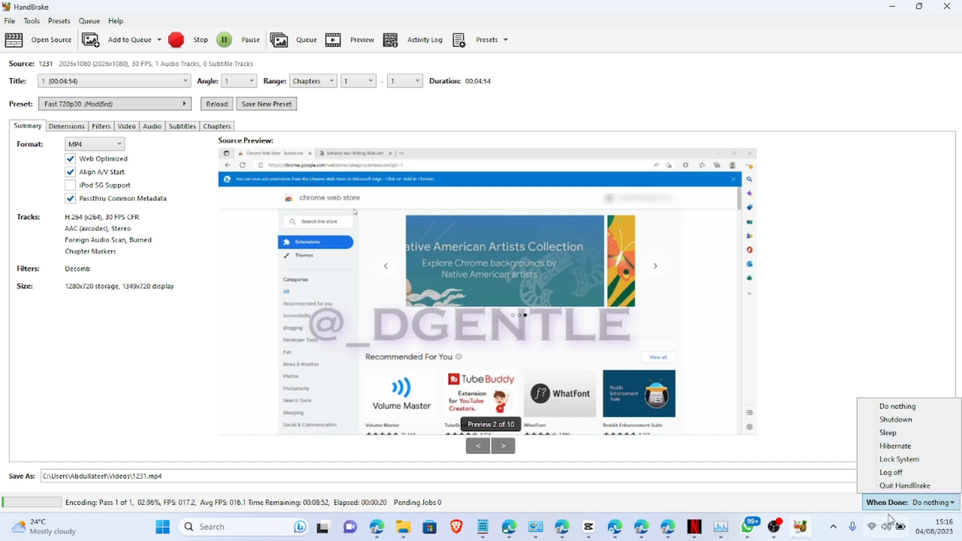
pyautogui.click(844, 498)
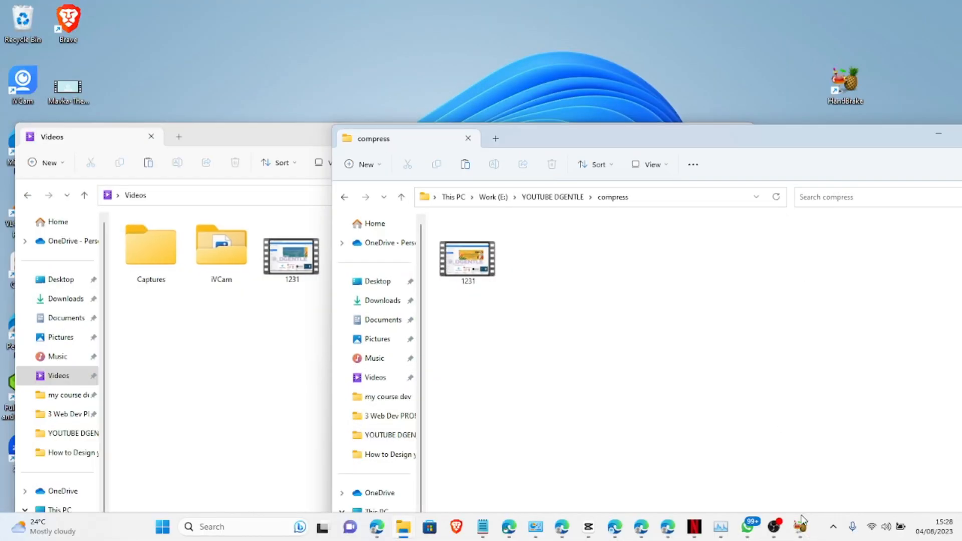
# - Bring up HandBrake to check the encoding status, and put its window away again
pyautogui.moveTo(800, 525)
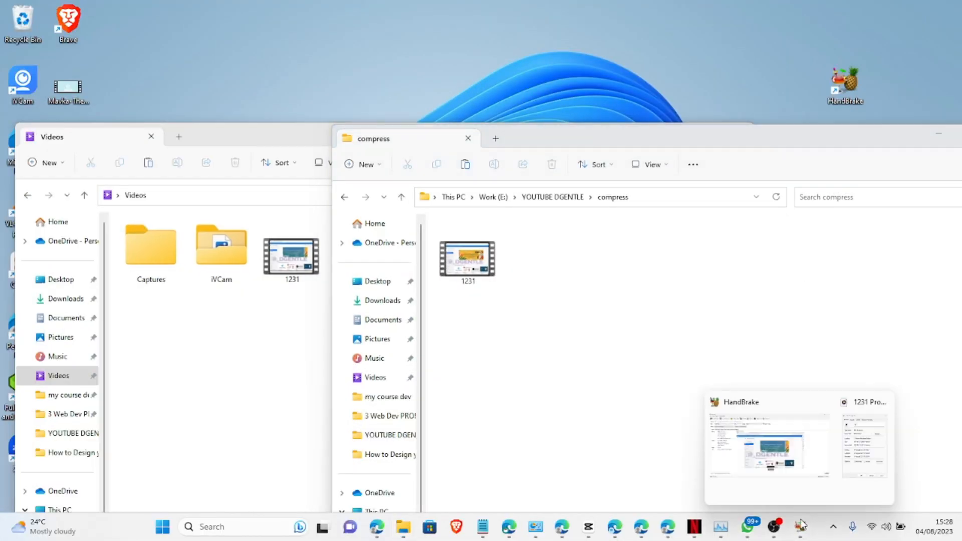
pyautogui.click(776, 434)
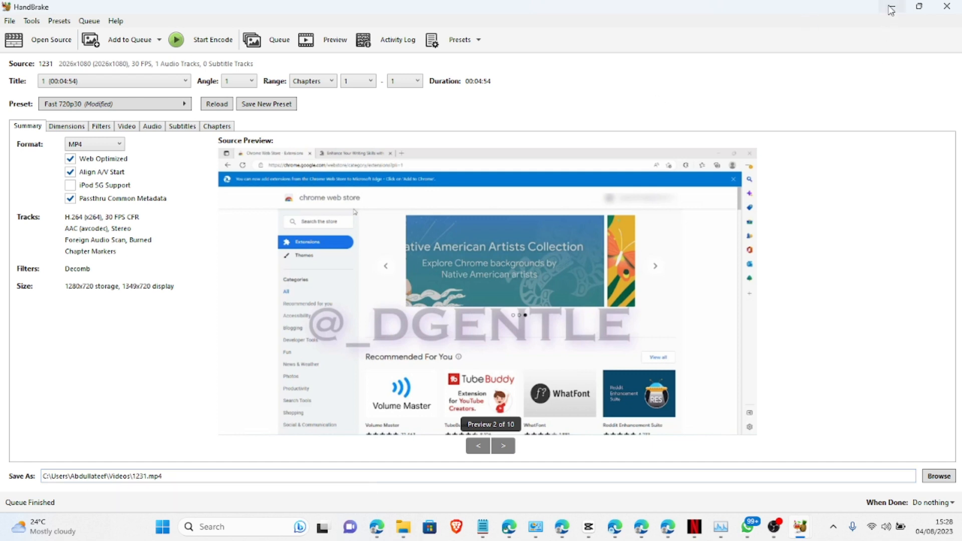
pyautogui.click(940, 5)
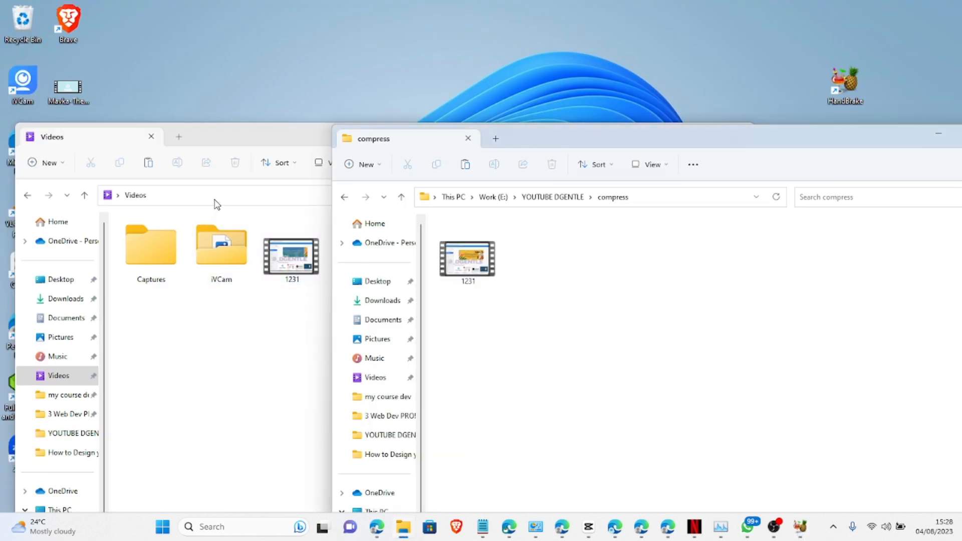
# - Bring the Videos folder into view and locate its 1231 video alongside the original in the compress folder
pyautogui.moveTo(250, 128); pyautogui.dragTo(195, 78)
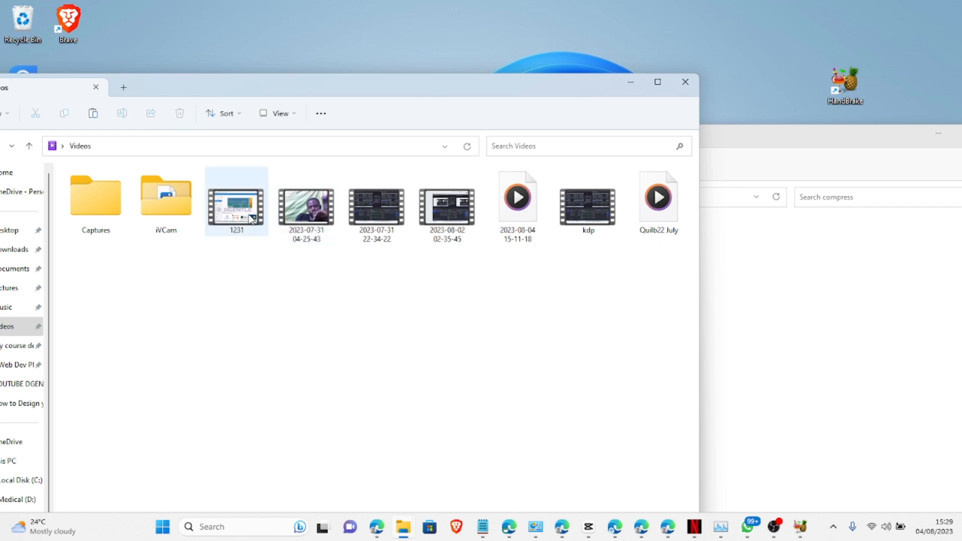
pyautogui.click(759, 282)
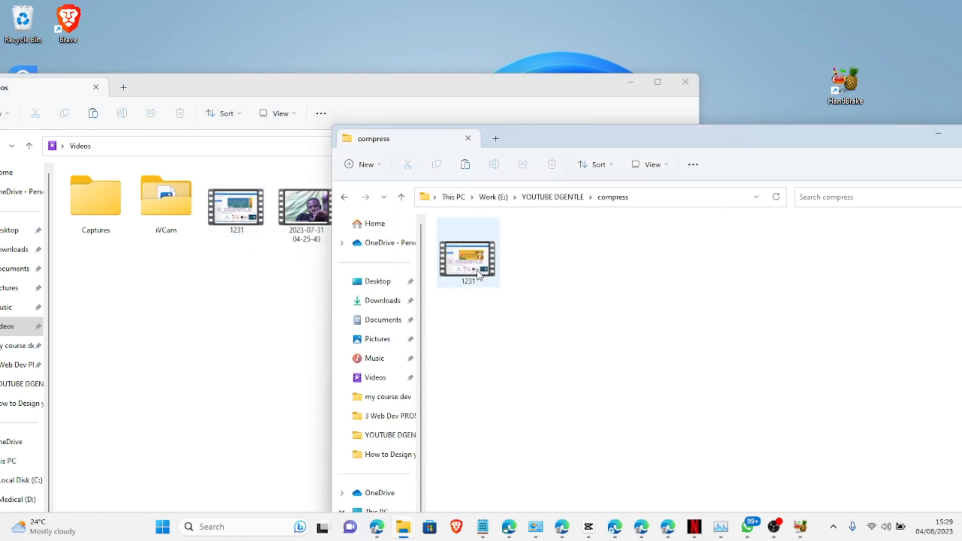
pyautogui.moveTo(478, 274)
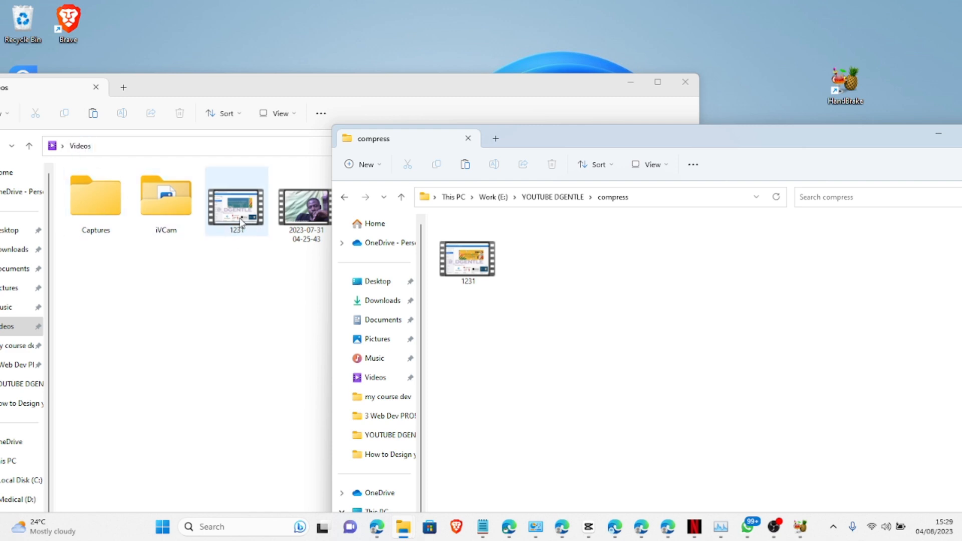
# - View the properties of the compressed 1231 video in the Videos folder, checking its size and creation time
pyautogui.click(253, 293)
pyautogui.rightClick(245, 219)
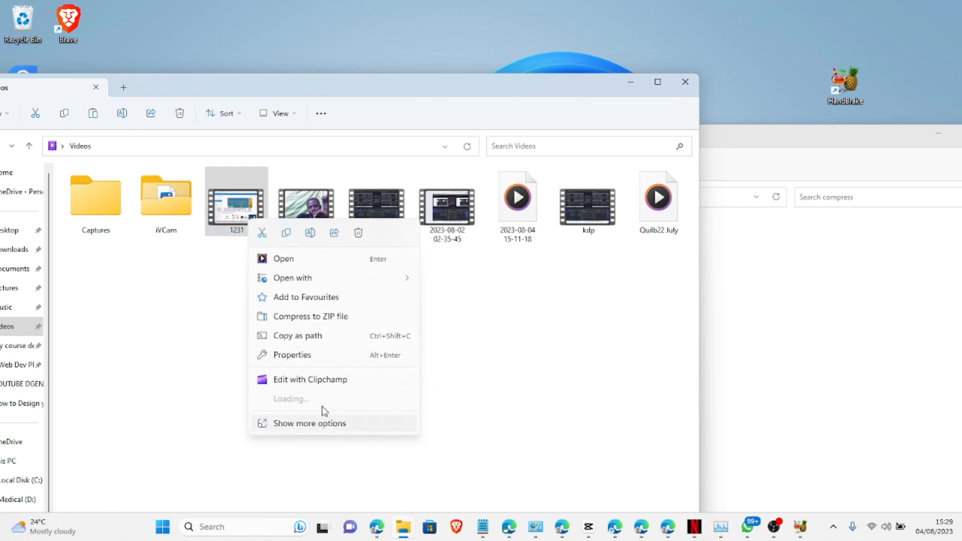
pyautogui.click(299, 357)
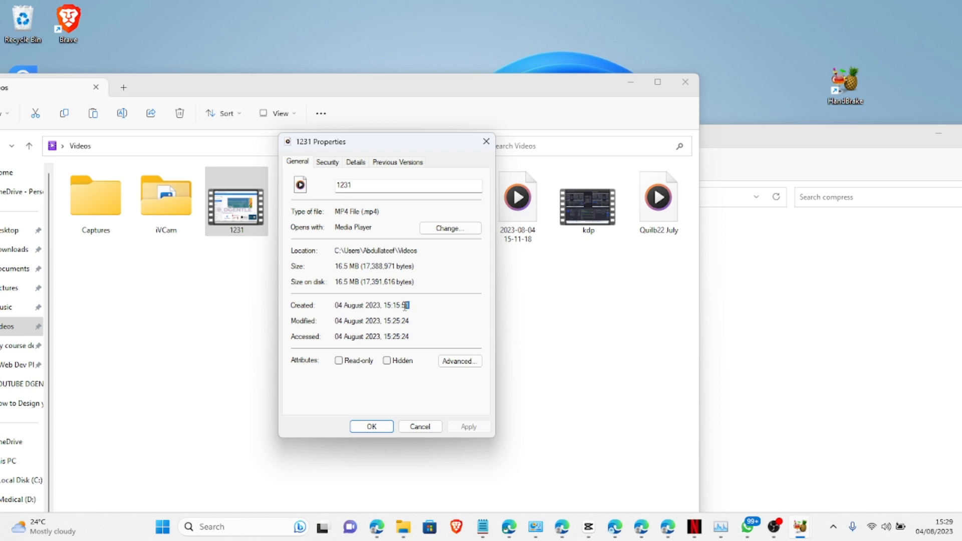
pyautogui.moveTo(406, 306); pyautogui.dragTo(386, 306)
pyautogui.click(429, 304)
pyautogui.moveTo(943, 528)
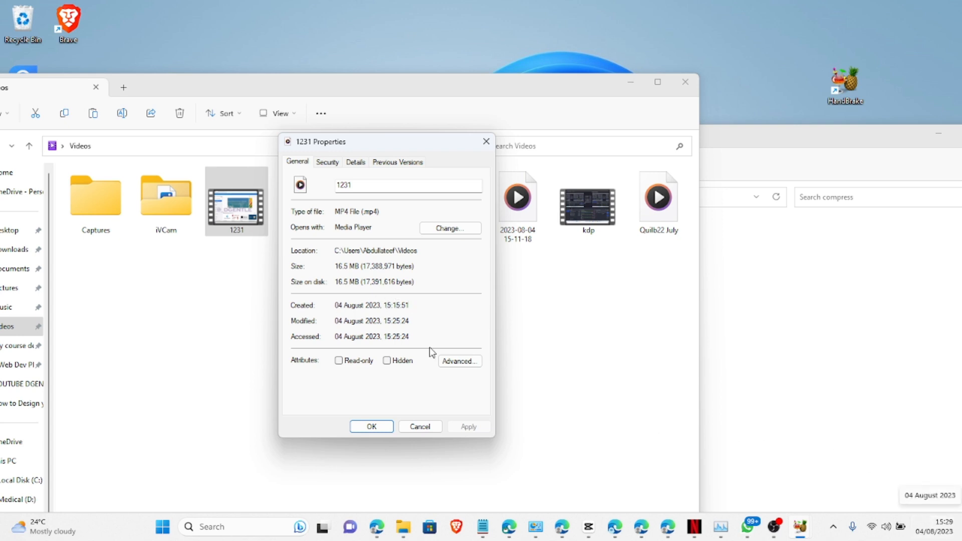
pyautogui.click(181, 320)
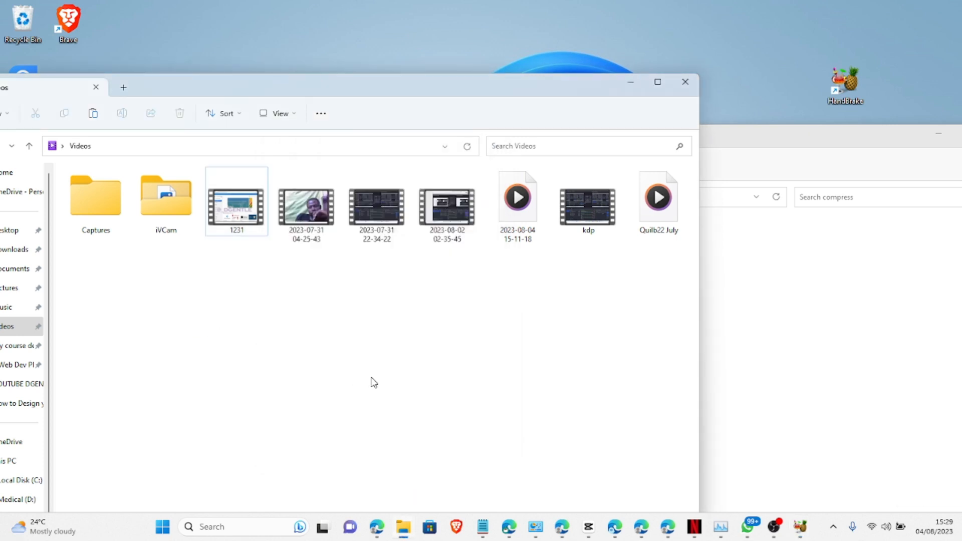
# - Compare the original and compressed 1231 videos' file details, and play the compressed one from the Videos folder
pyautogui.click(819, 395)
pyautogui.click(475, 271)
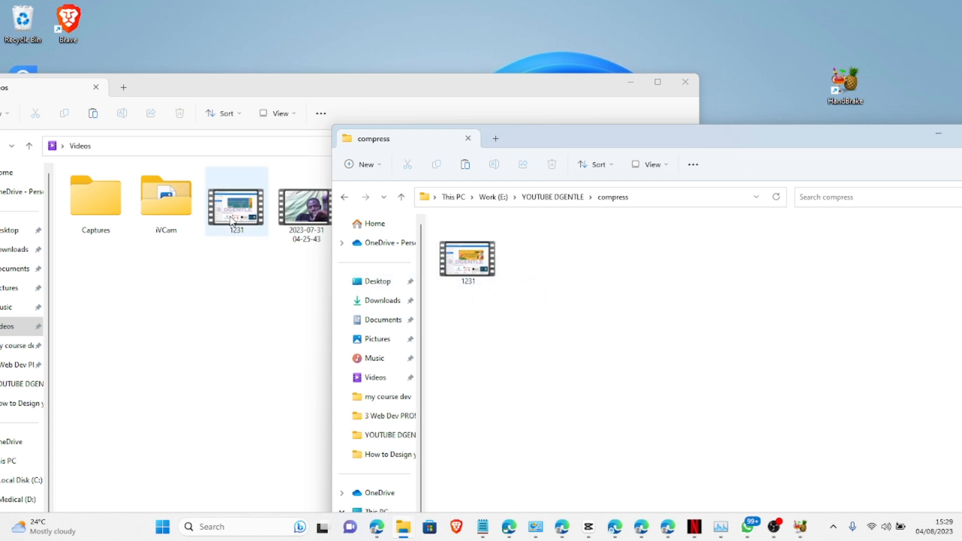
pyautogui.click(261, 305)
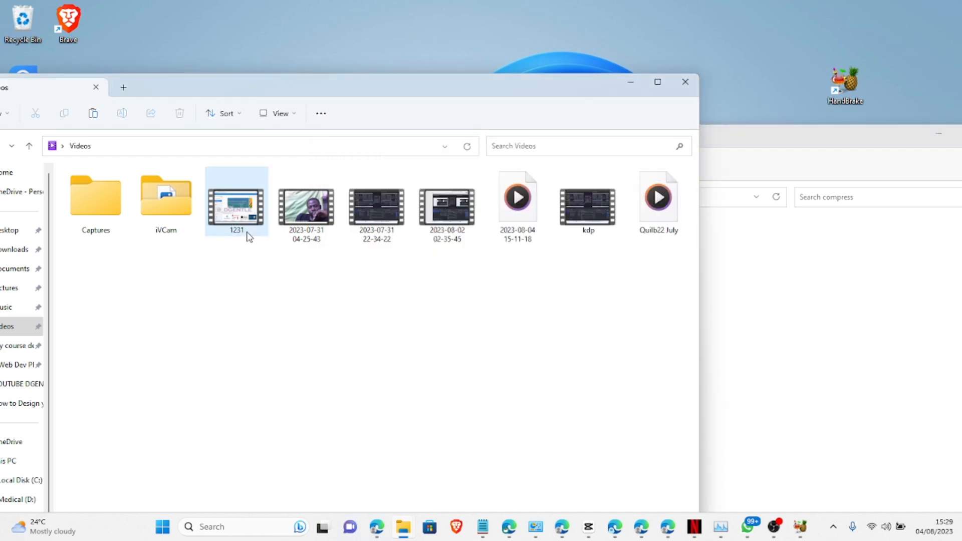
pyautogui.moveTo(249, 237)
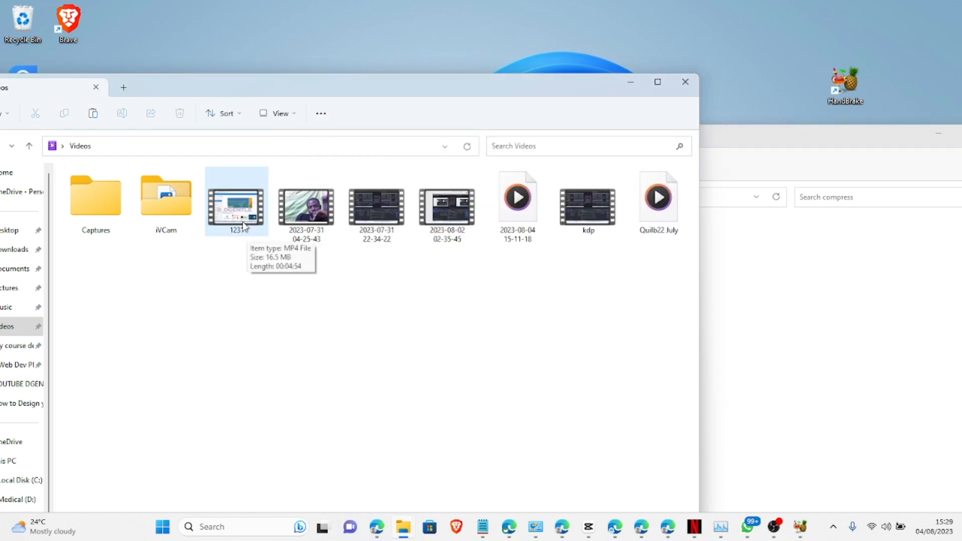
pyautogui.click(244, 225)
pyautogui.doubleClick(244, 225)
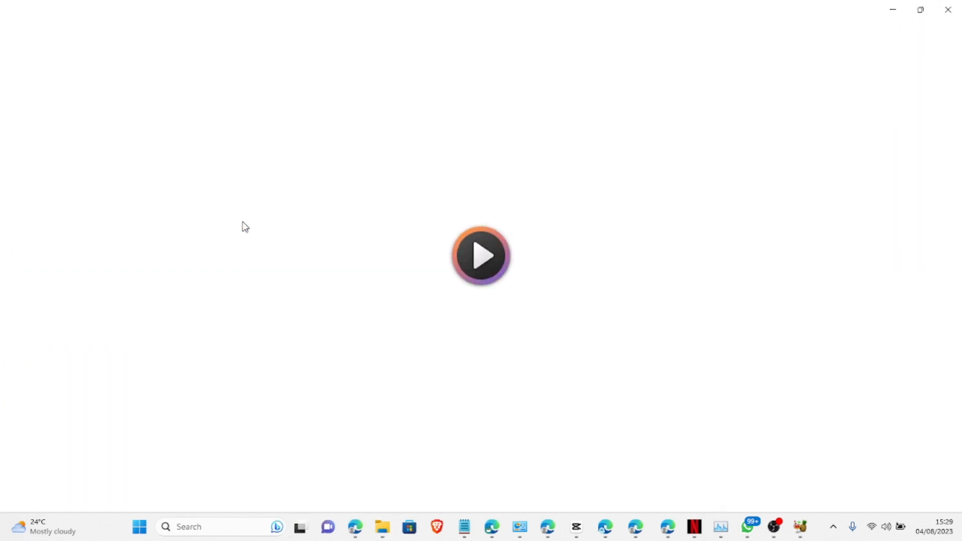